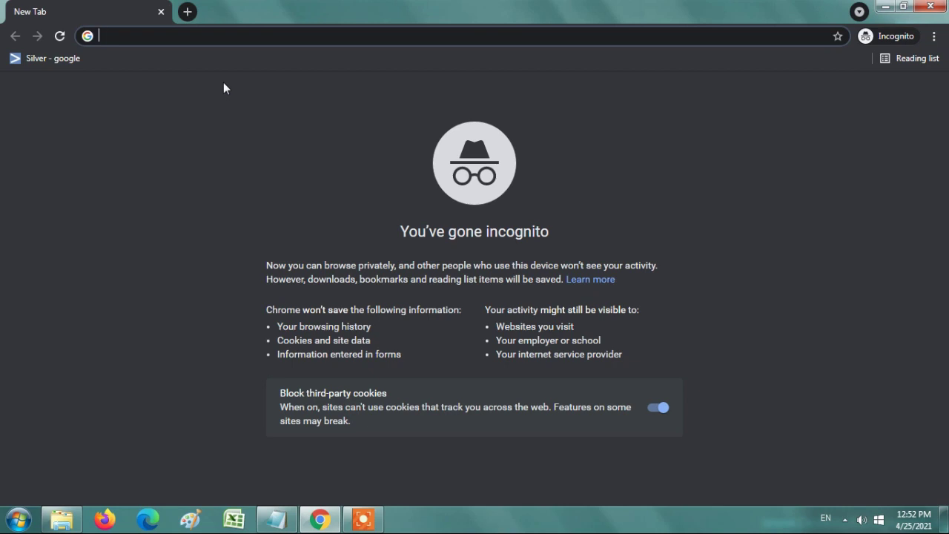
Search Google for "google ads"
text(googel)
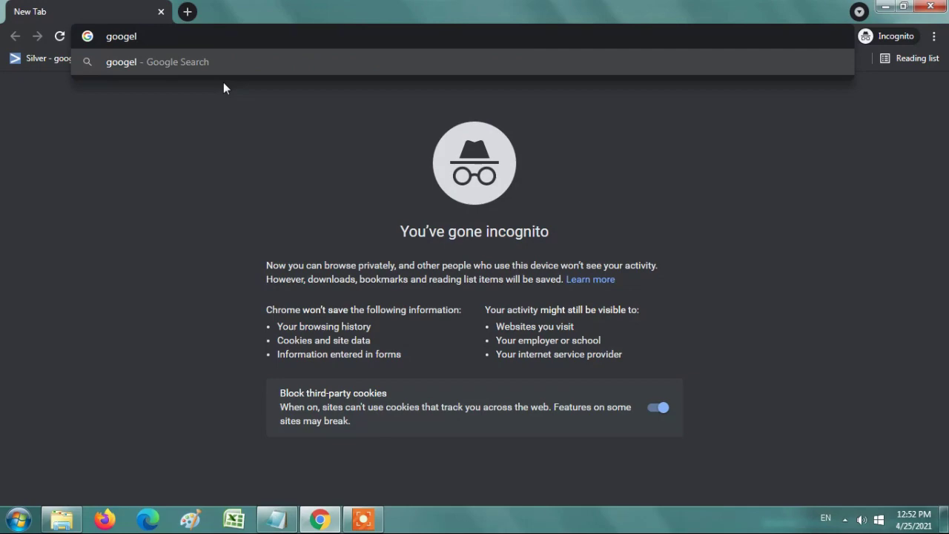
key(BackSpace)
key(BackSpace)
text(le a)
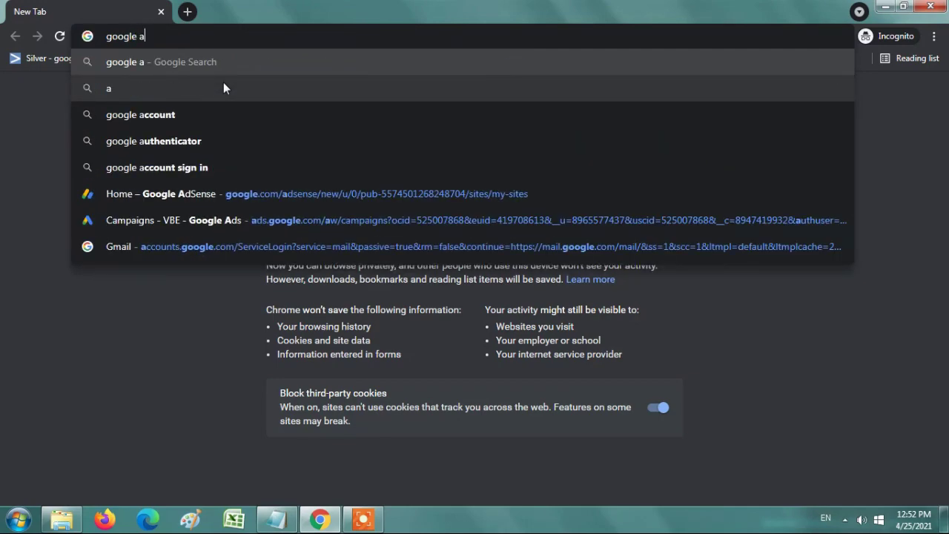
text(ds)
key(Return)
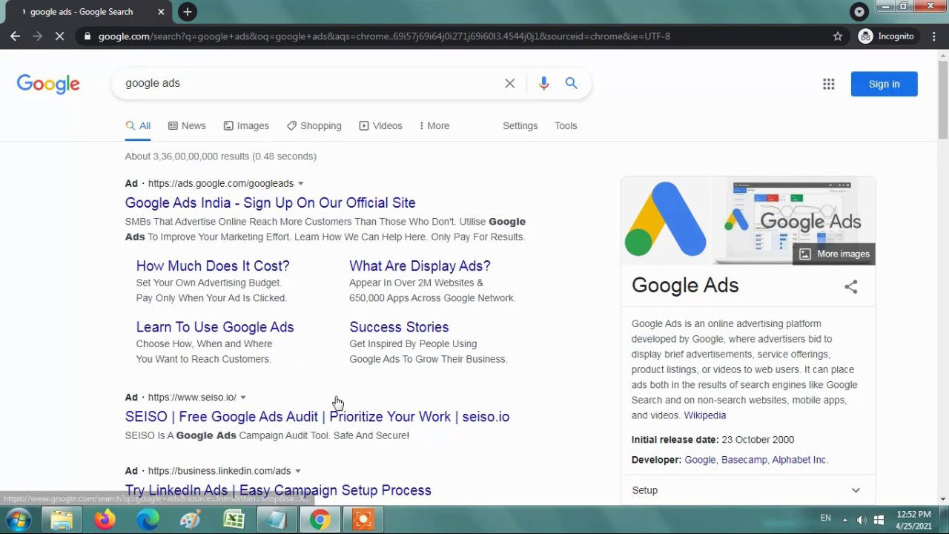
Open the non-sponsored Google Ads result from ads.google.com and go to its sign-in page
scroll(448, 369, down, 3)
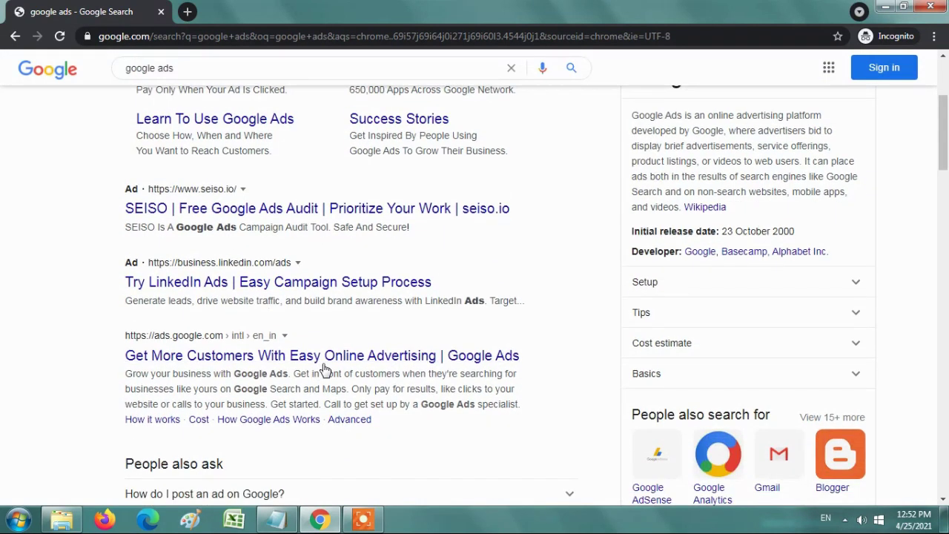
scroll(324, 369, up, 3)
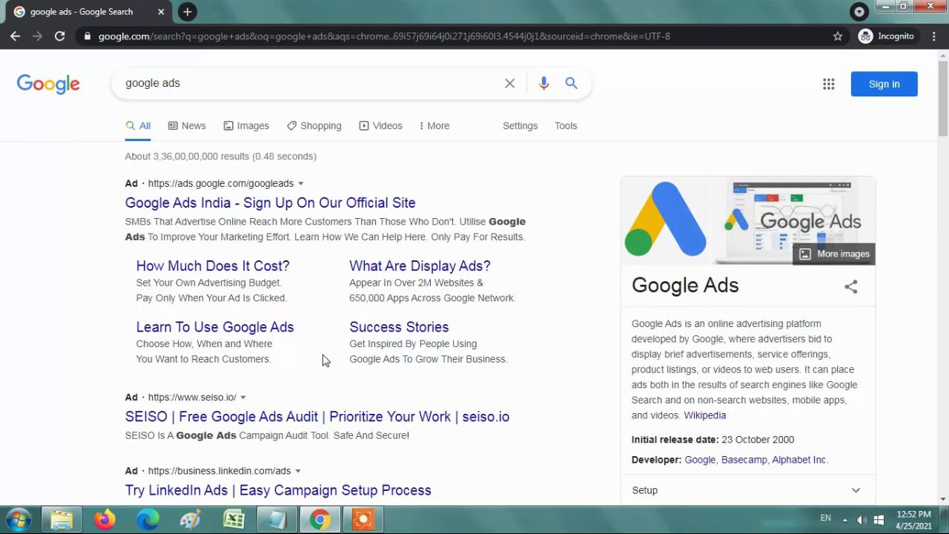
scroll(297, 267, down, 3)
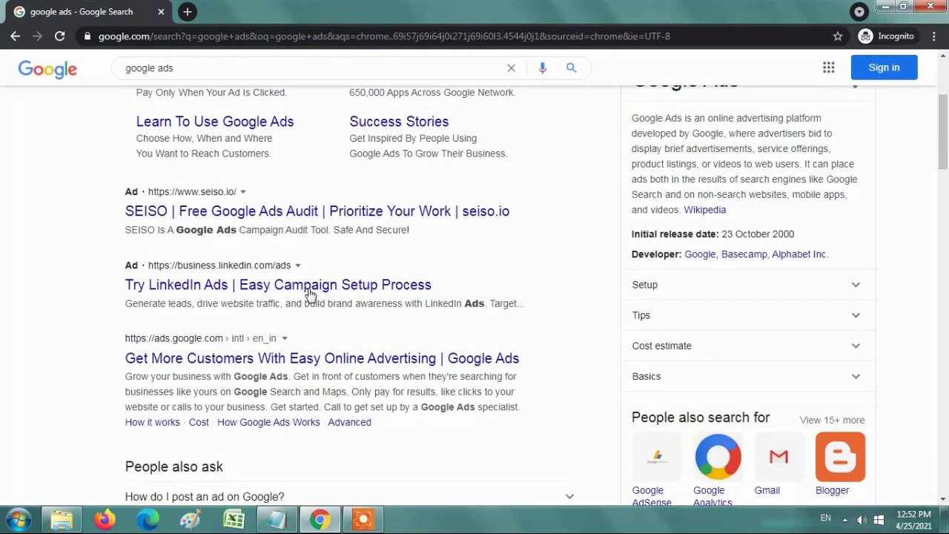
click(253, 358)
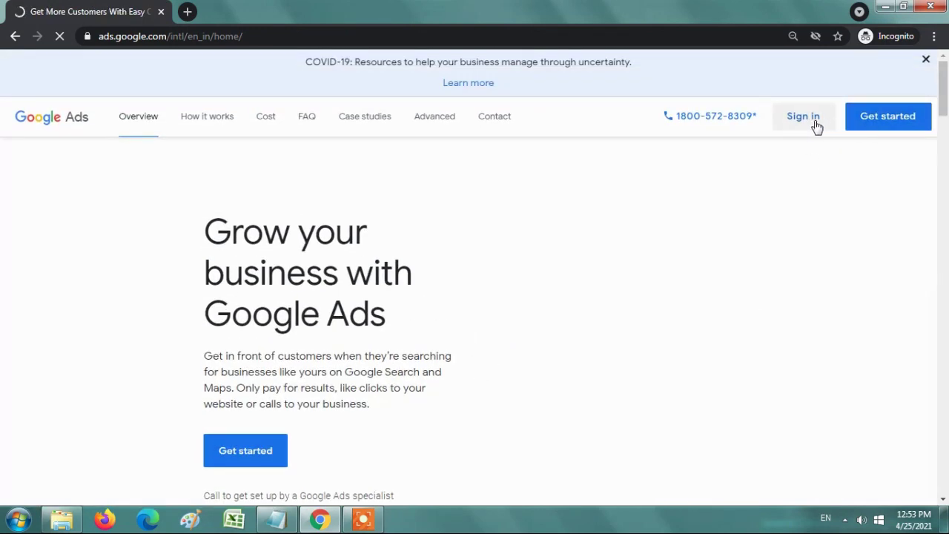
click(816, 126)
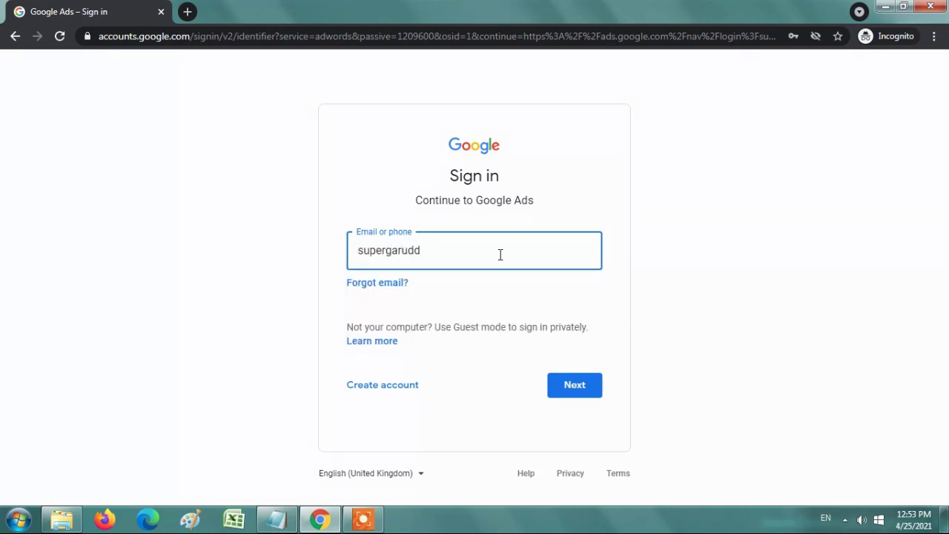
Sign in to Google Ads by submitting the account e-mail and entering the account password
key(Return)
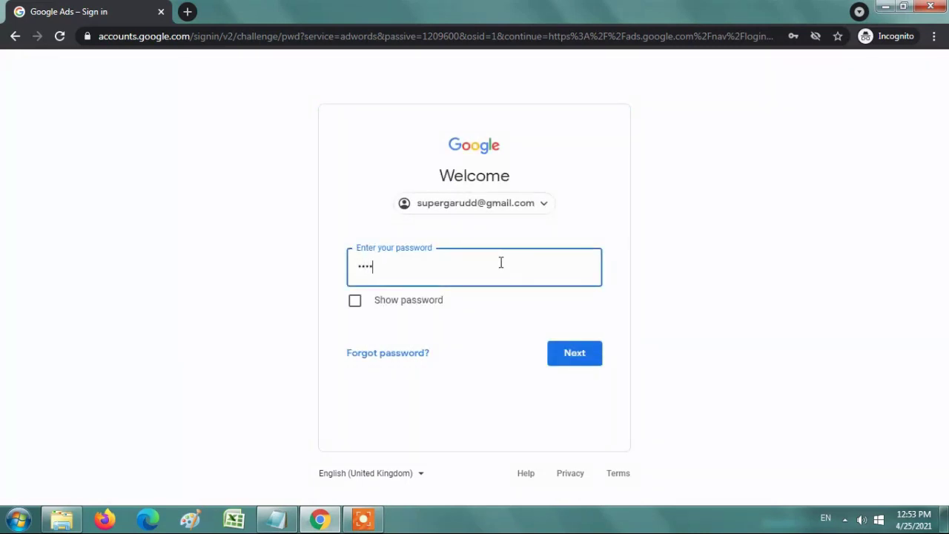
key(BackSpace)
key(BackSpace)
key(BackSpace)
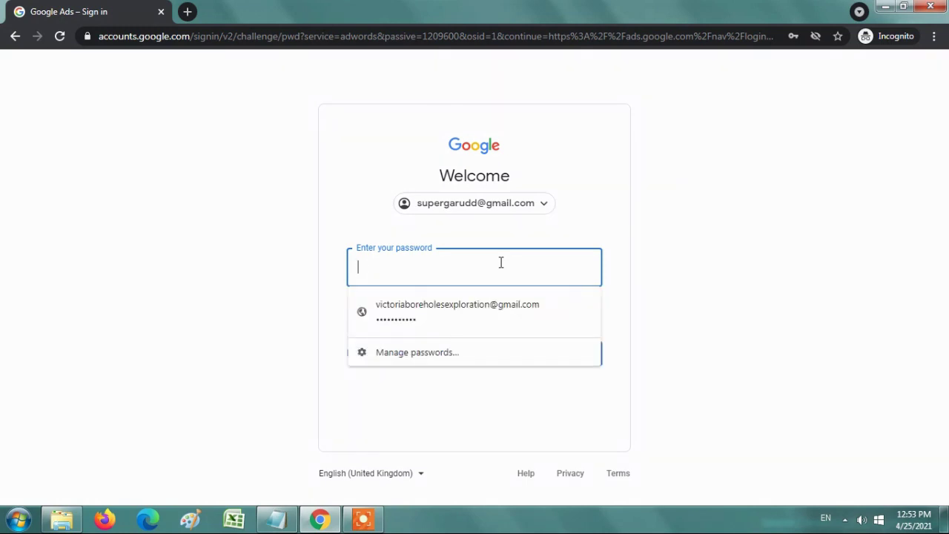
text(••)
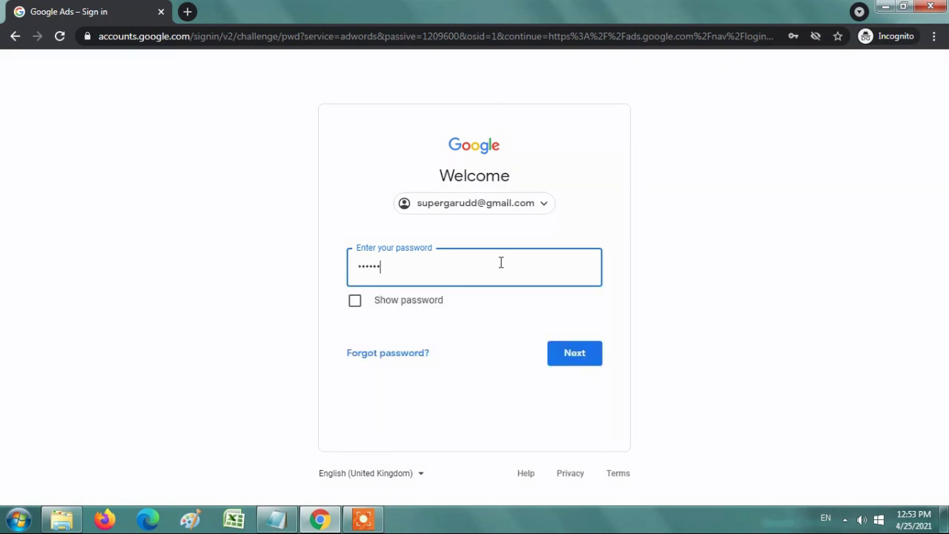
key(Return)
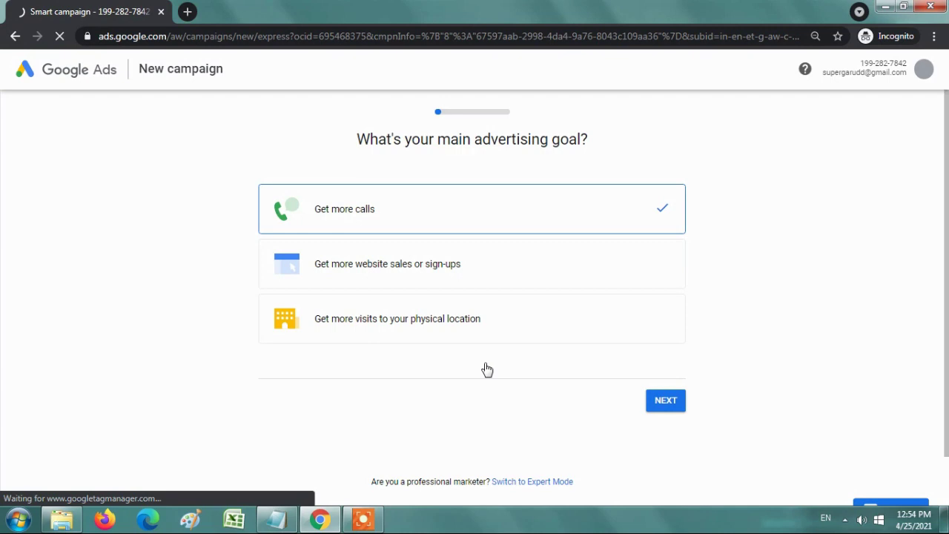
Switch the new campaign setup to Expert Mode and choose to create an account without a campaign
scroll(519, 345, down, 1)
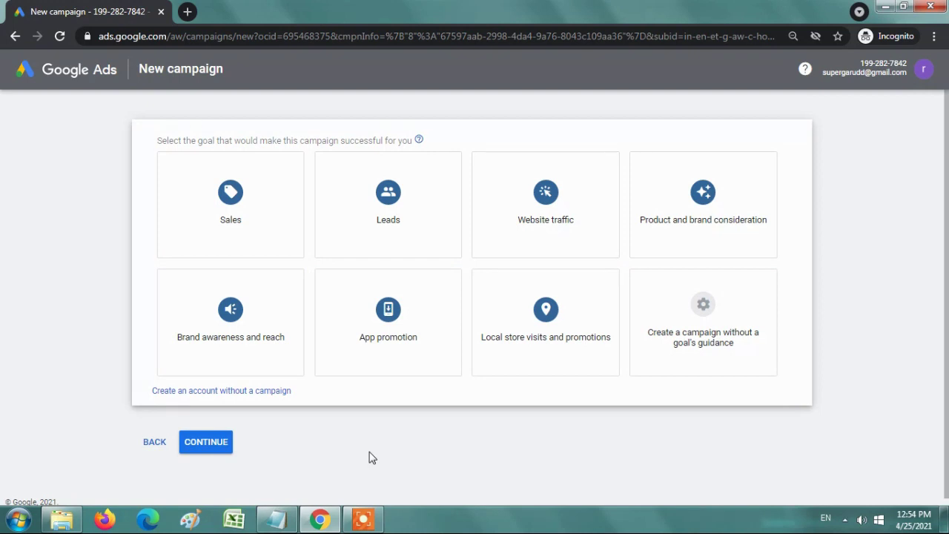
click(150, 392)
drag(150, 393, 332, 399)
click(329, 396)
click(211, 392)
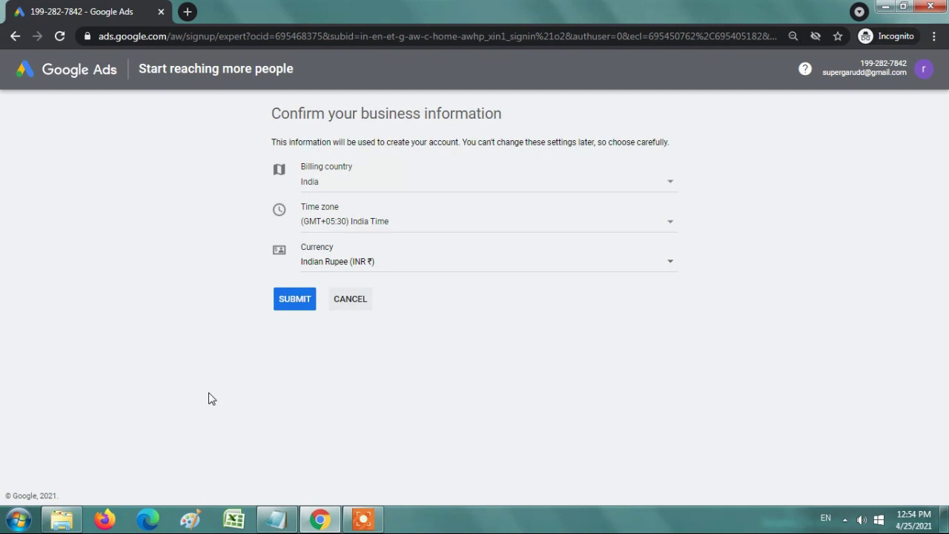
Check the country, time zone and currency choices, and submit the business information with India, (GMT+05:30) India Time and Indian Rupee (INR)
click(671, 182)
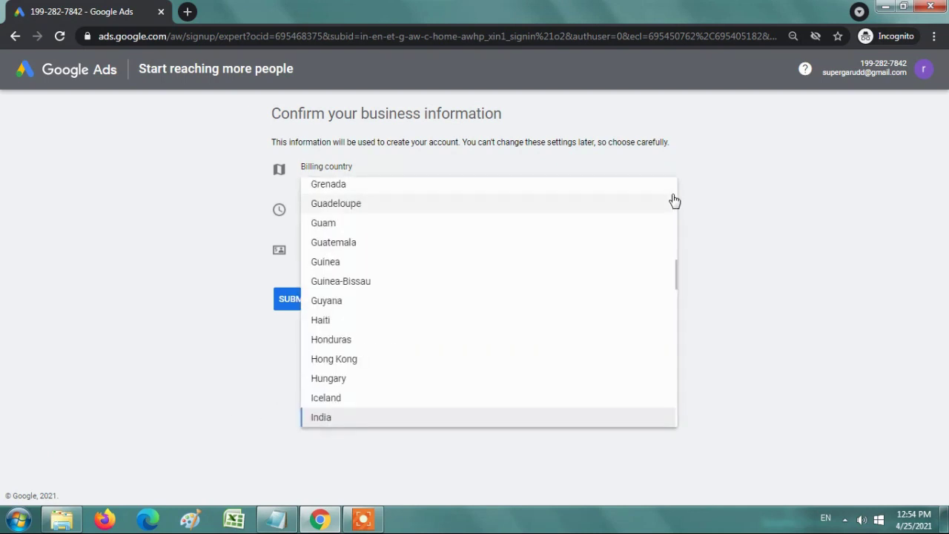
click(741, 227)
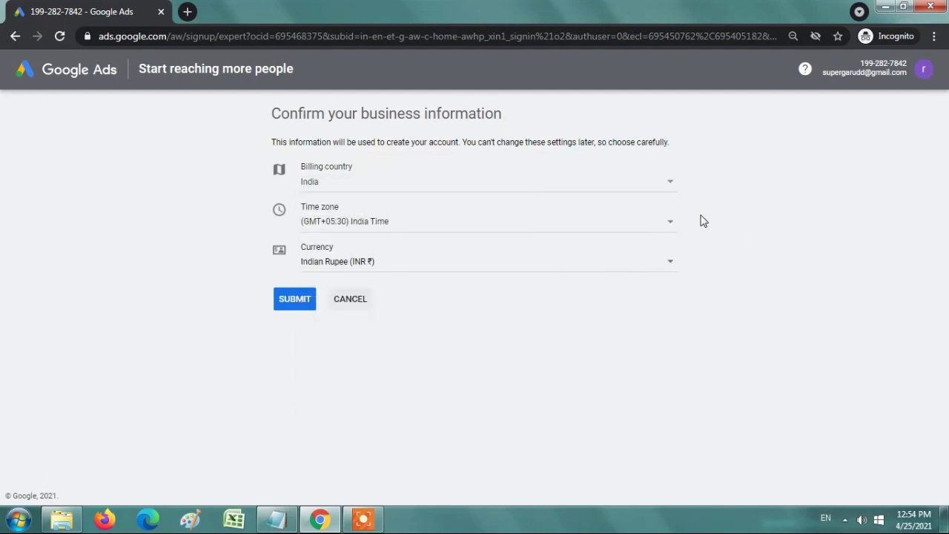
click(662, 226)
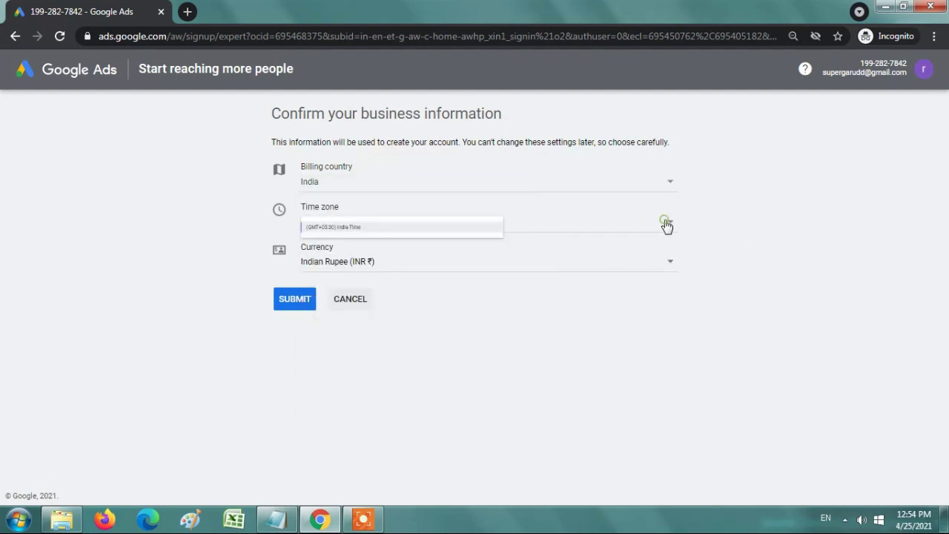
click(732, 242)
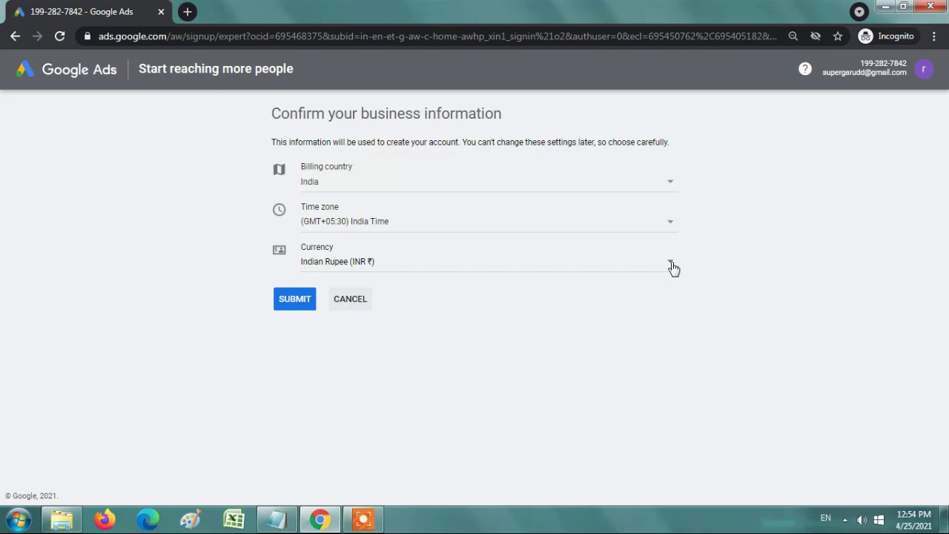
click(672, 264)
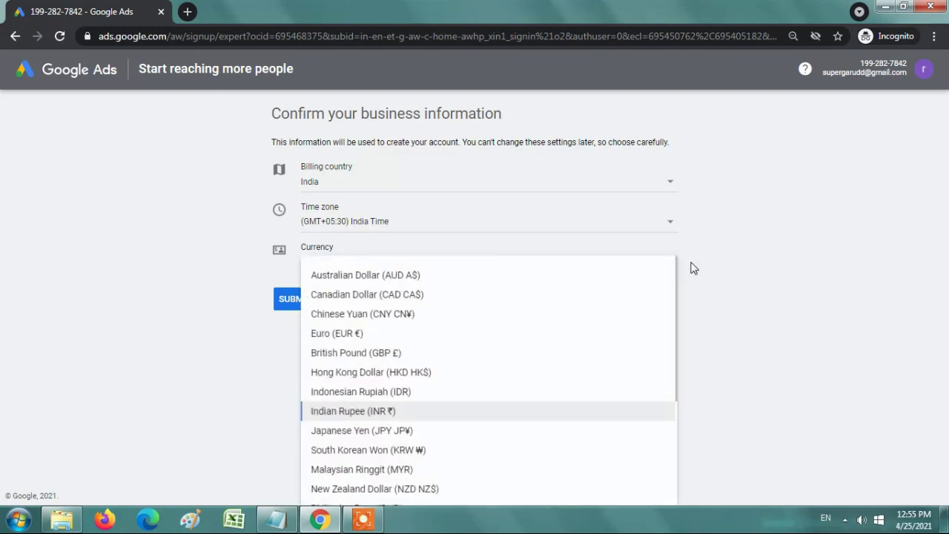
click(690, 264)
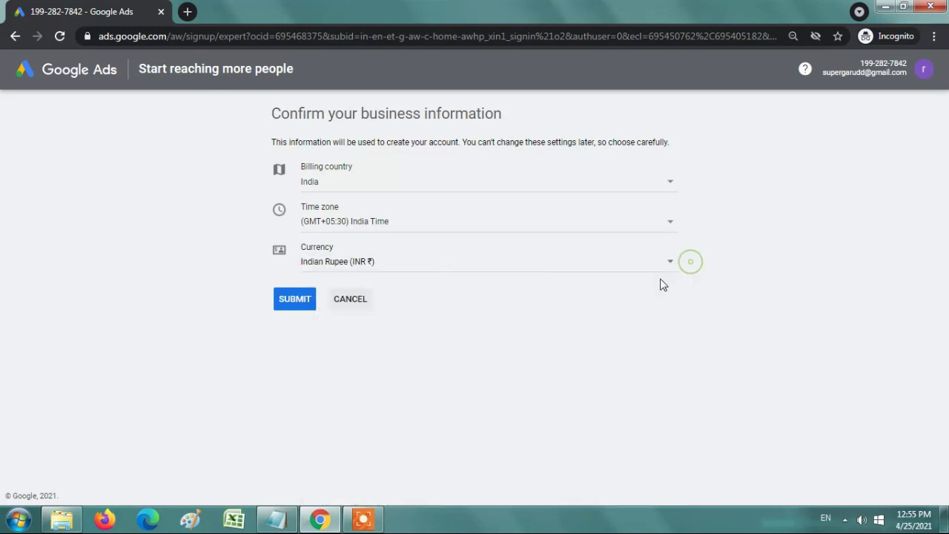
click(294, 301)
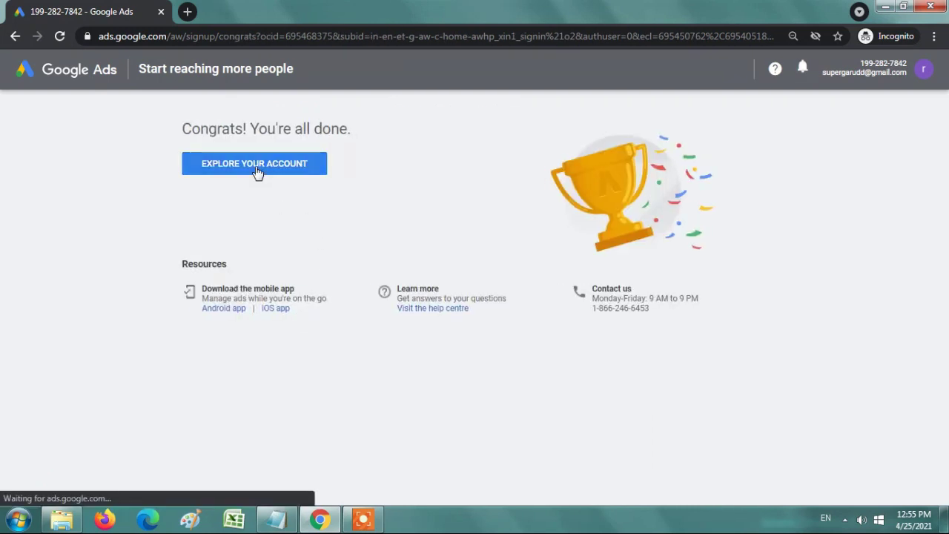
Open the new account's campaigns overview and go from there to its billing setup
click(256, 170)
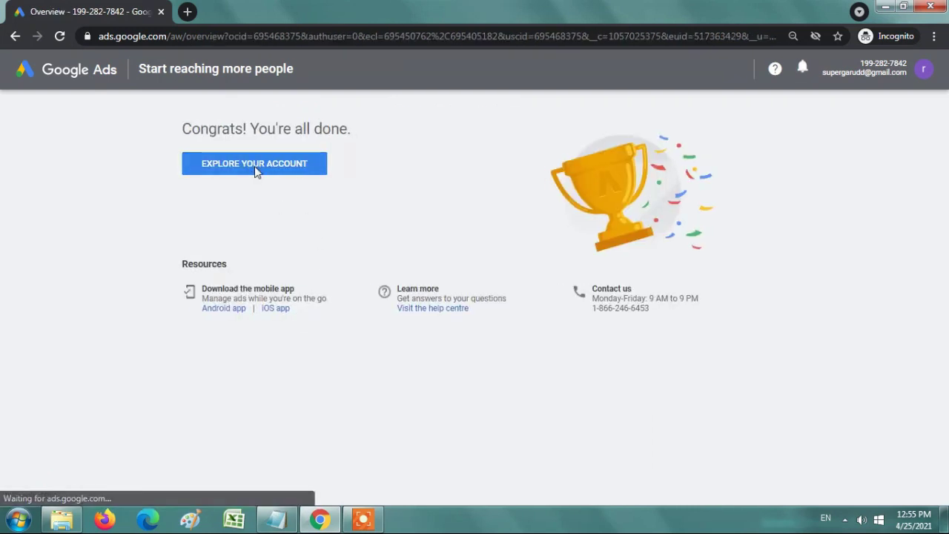
click(174, 132)
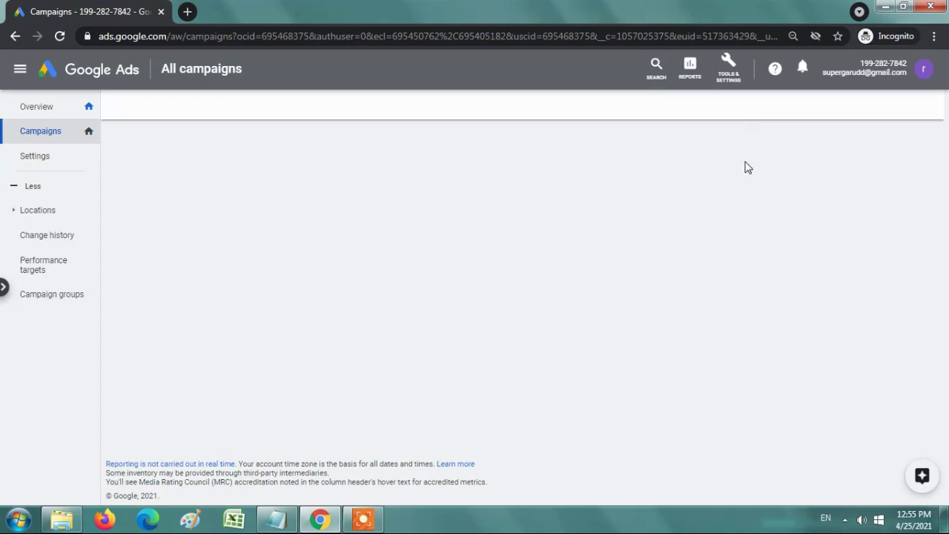
click(734, 73)
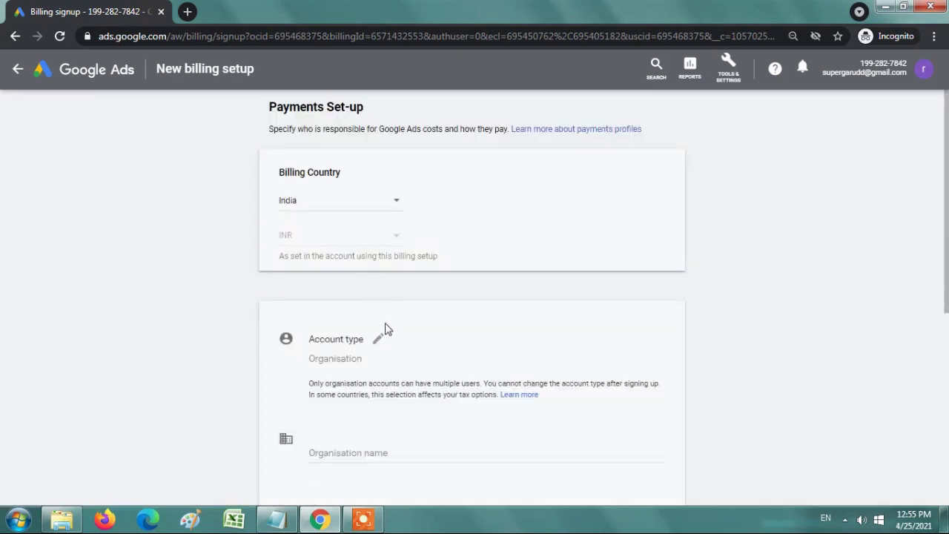
Examine the Payments Set-up form, including account type, organisation name, payment method and the automatic or manual payment choices
scroll(419, 303, down, 1)
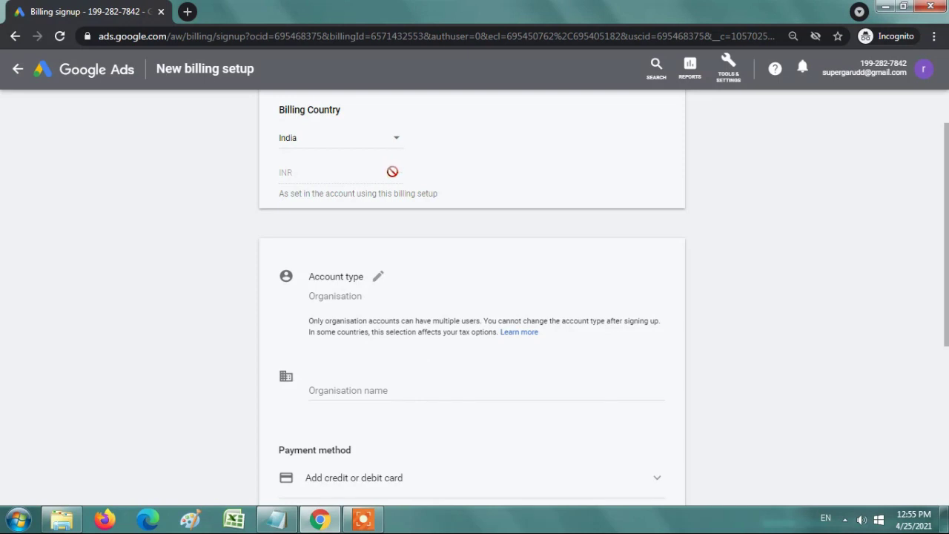
scroll(392, 172, up, 1)
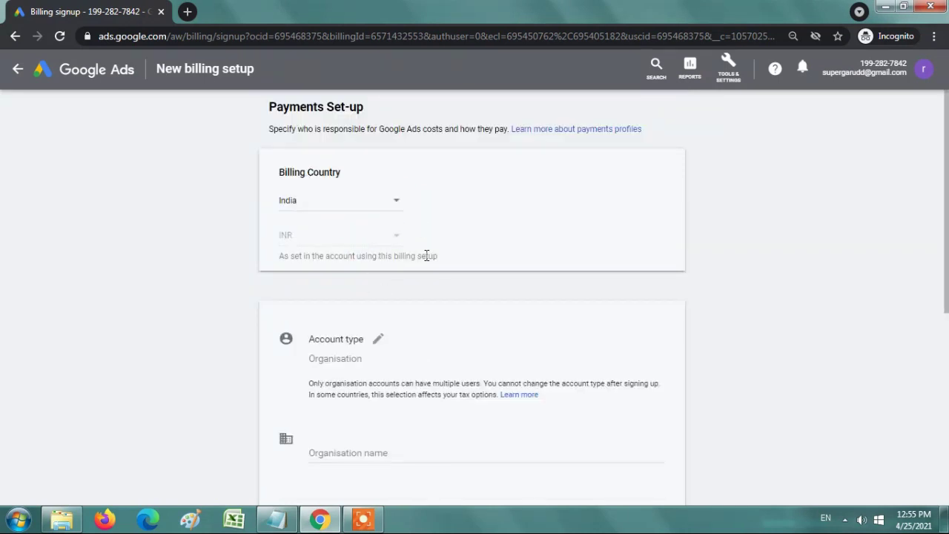
scroll(437, 260, down, 6)
scroll(467, 322, up, 2)
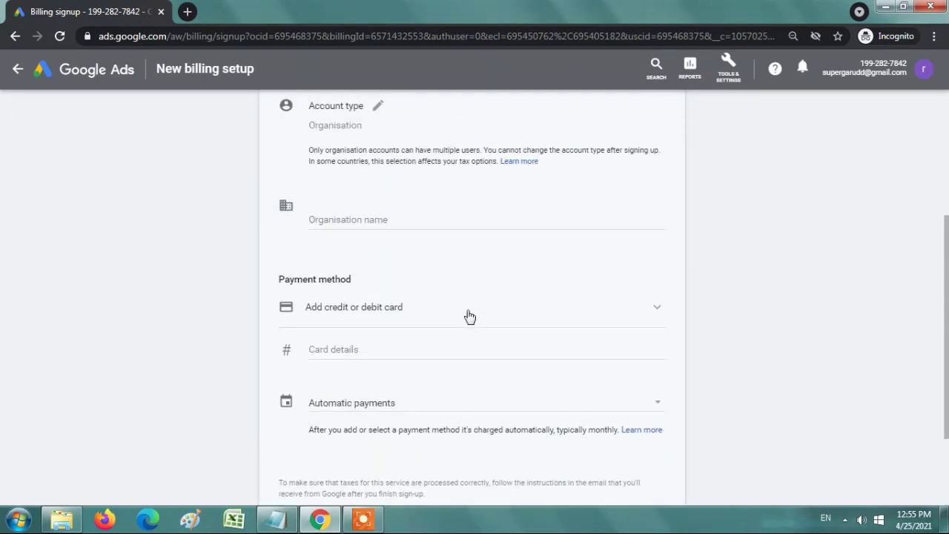
scroll(467, 309, down, 1)
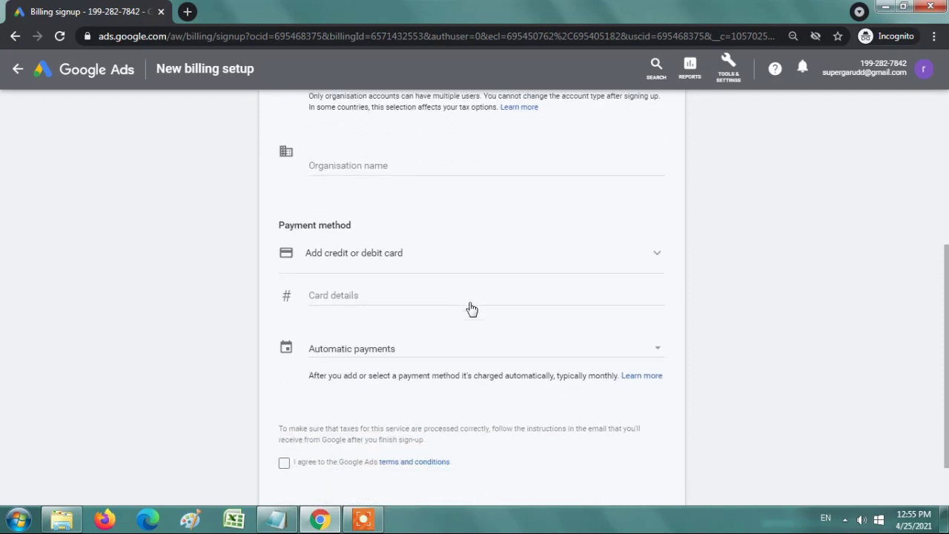
scroll(439, 297, down, 1)
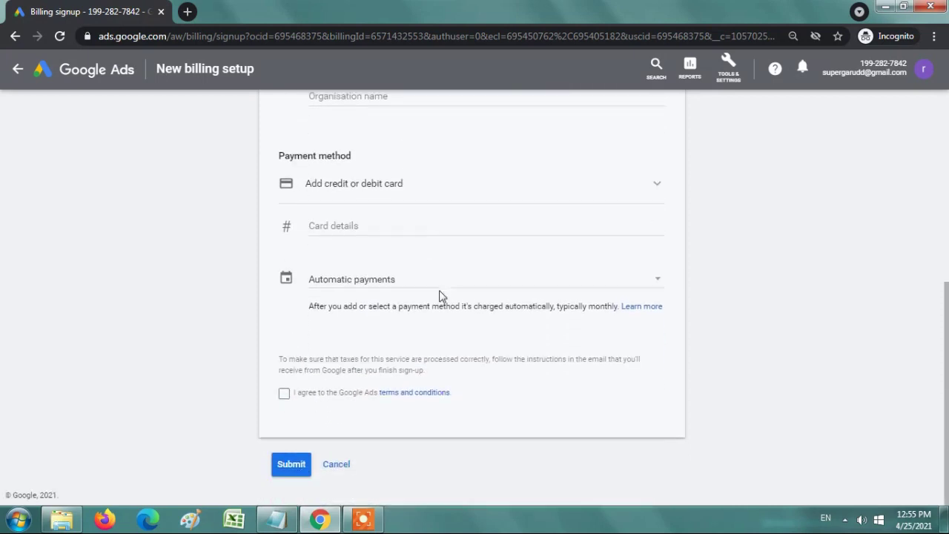
click(658, 283)
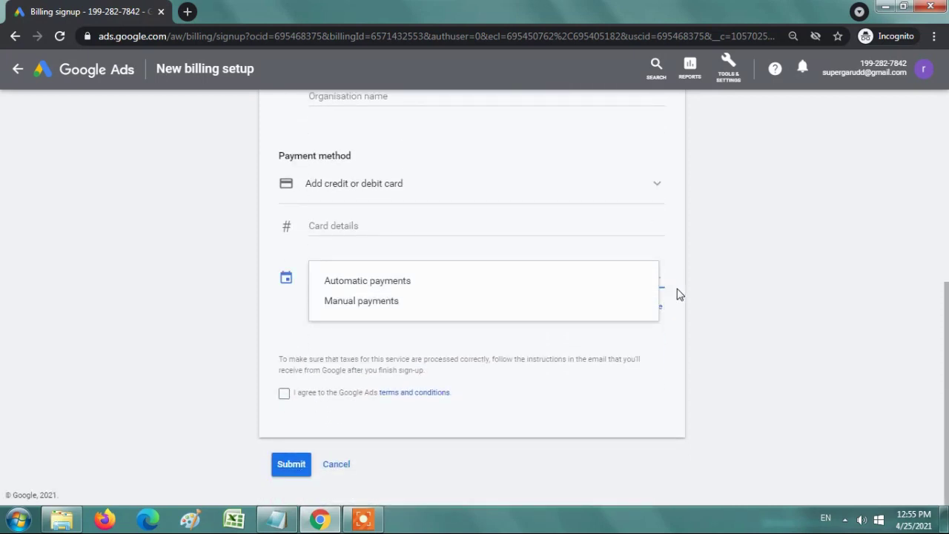
click(718, 297)
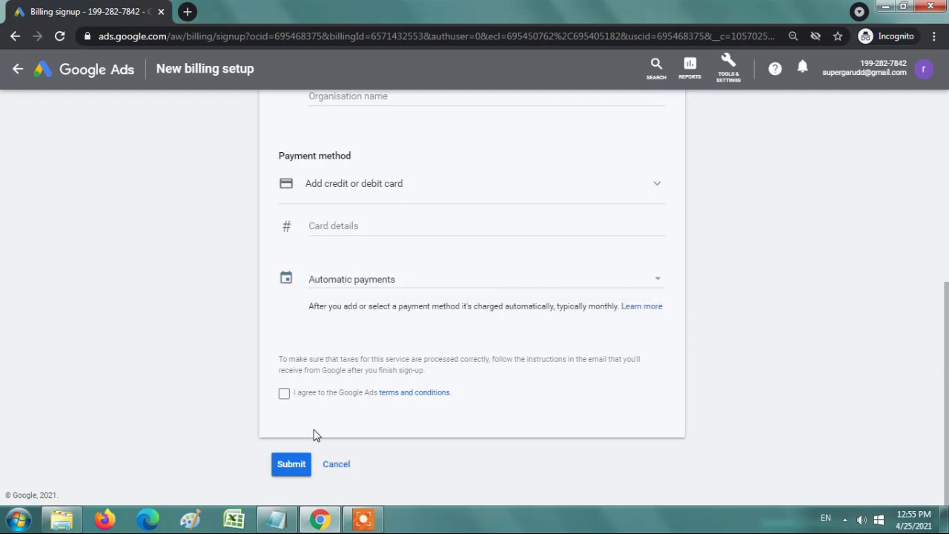
Agree to the Google Ads terms and conditions in the billing setup form
click(284, 394)
scroll(345, 220, up, 3)
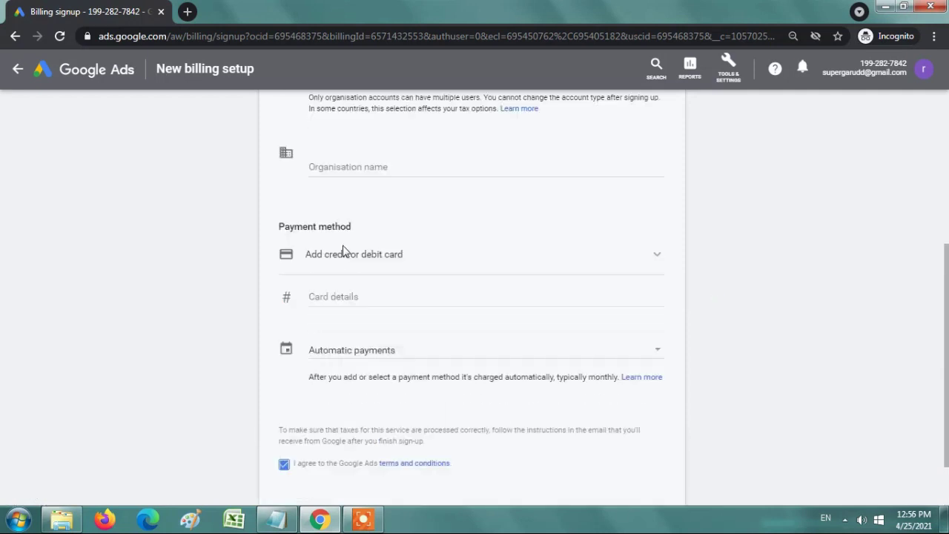
scroll(408, 223, down, 3)
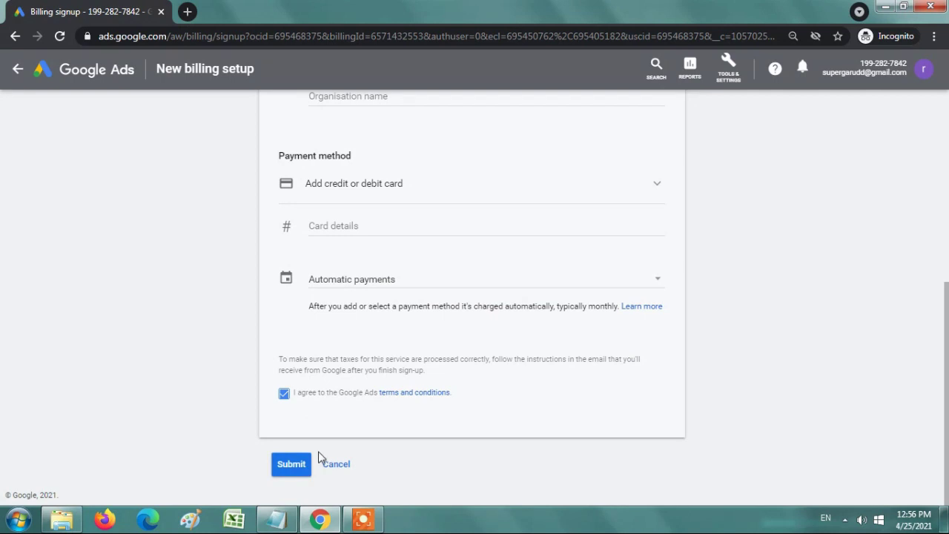